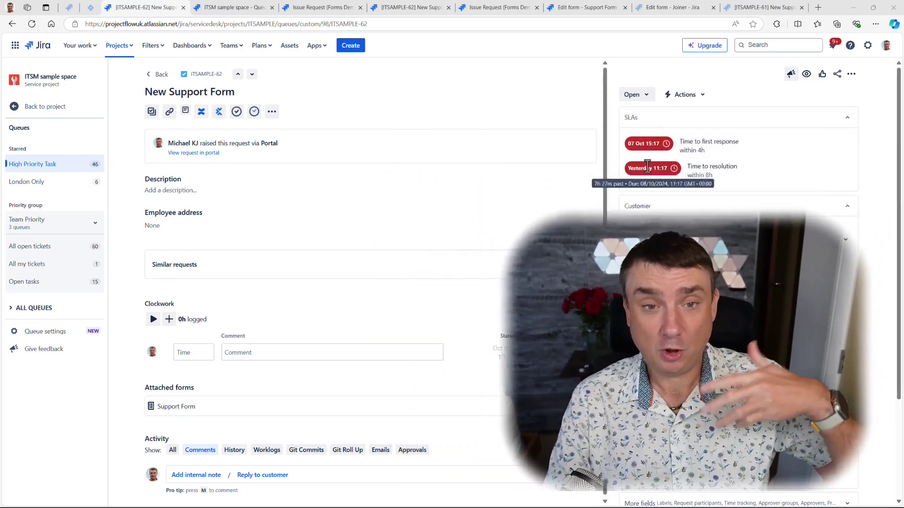
- View the SLA met vs breached report (0 met, 48 breached over 7 days), then return to the project
click(65, 108)
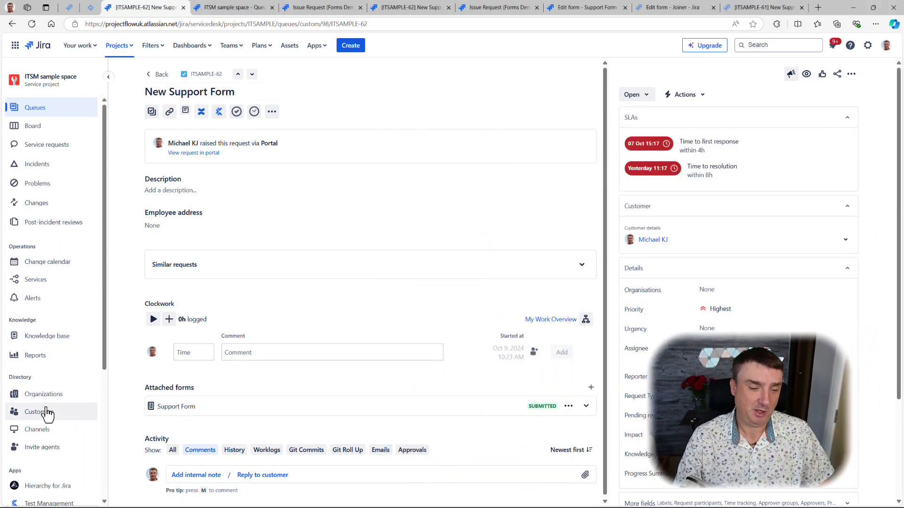
scroll(44, 402, down, 1)
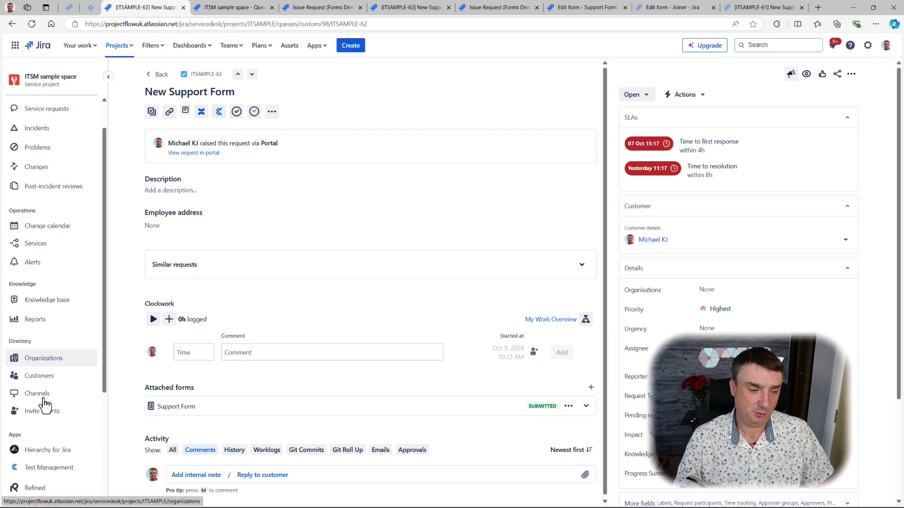
click(43, 314)
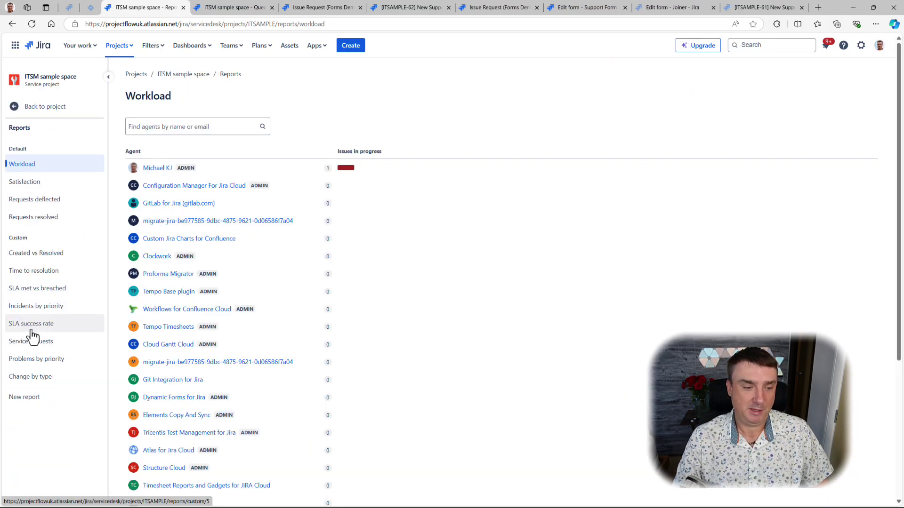
click(31, 325)
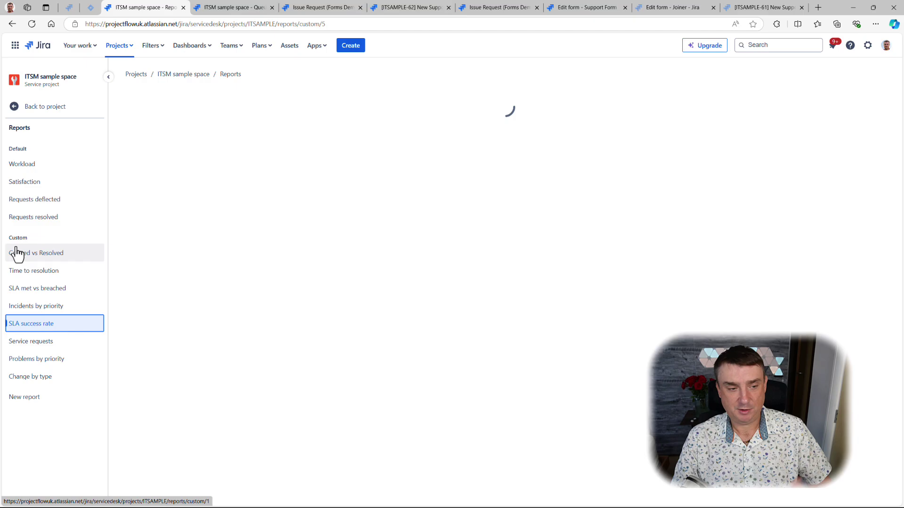
click(20, 292)
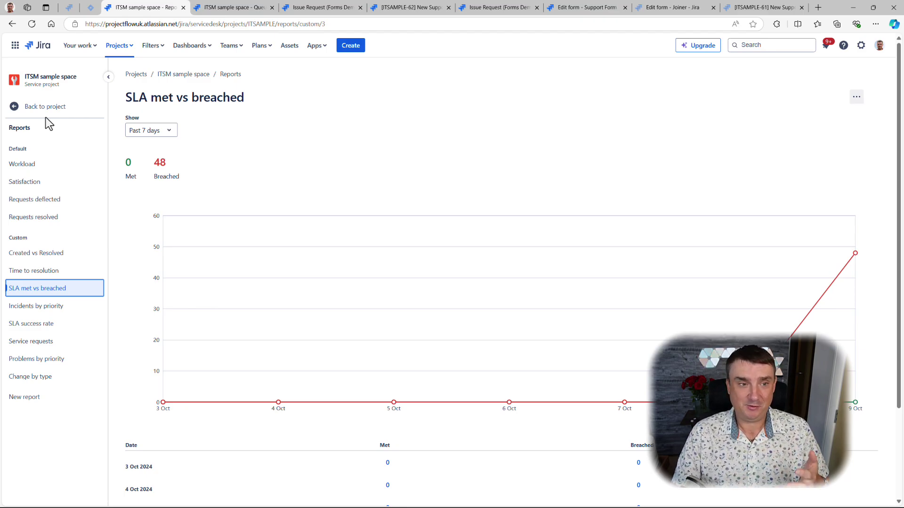
click(13, 109)
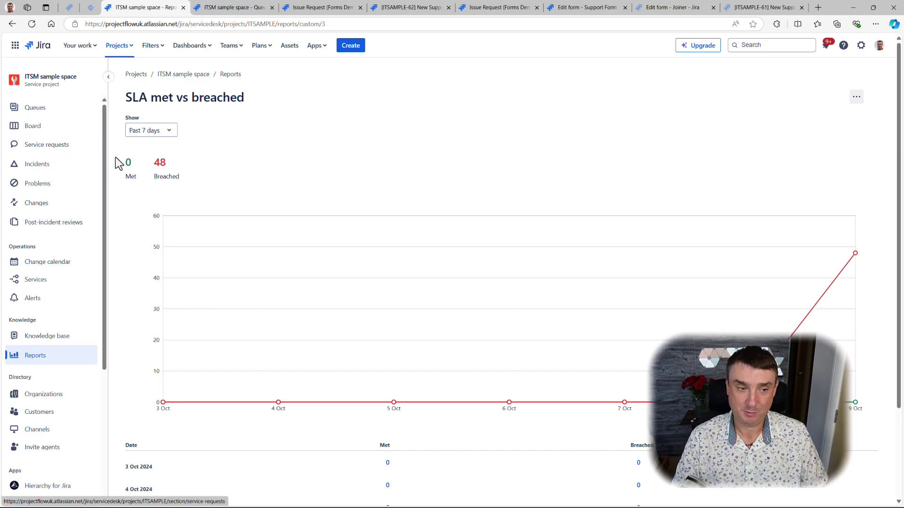
- Go to the project's SLA settings page listing four SLAs using 5 of 90 goals
drag(105, 157, 110, 268)
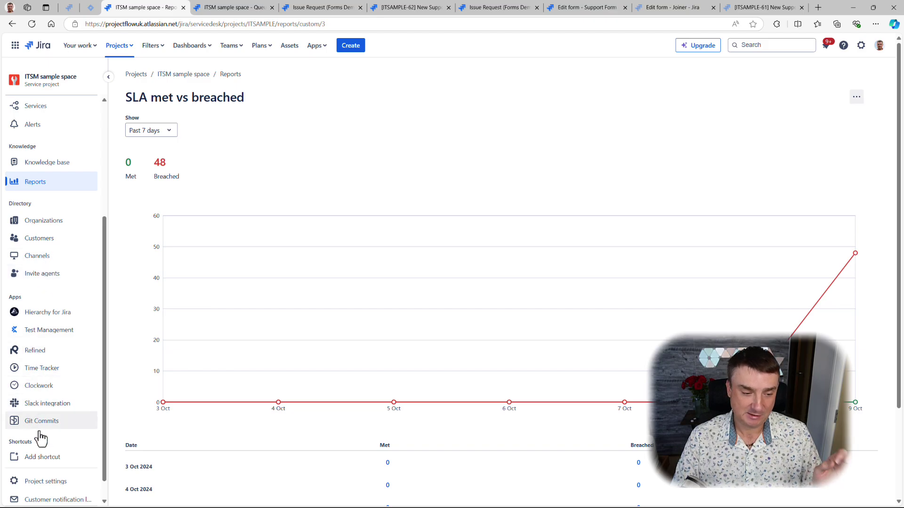
click(44, 482)
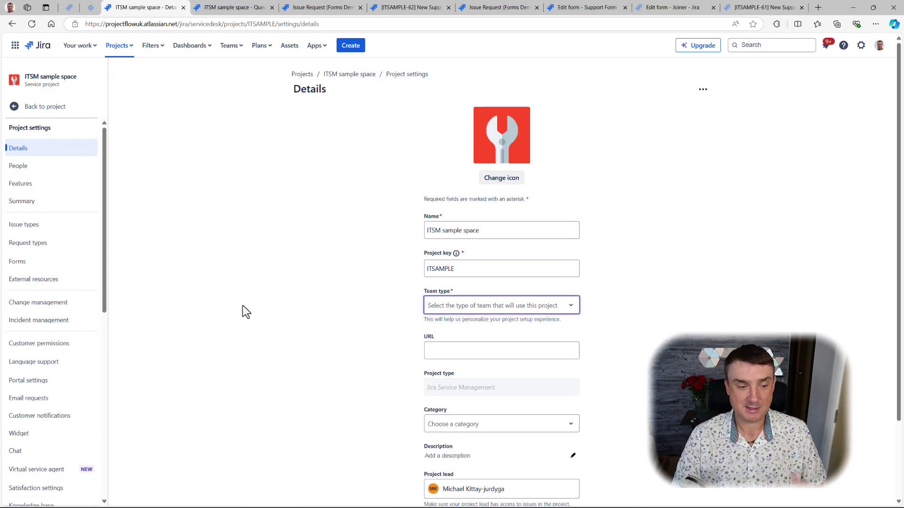
scroll(42, 303, down, 2)
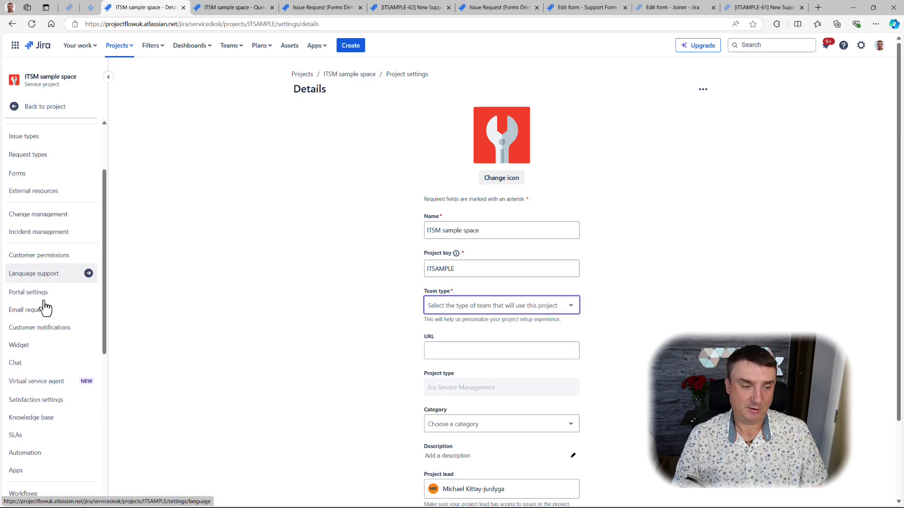
scroll(33, 282, down, 1)
click(14, 394)
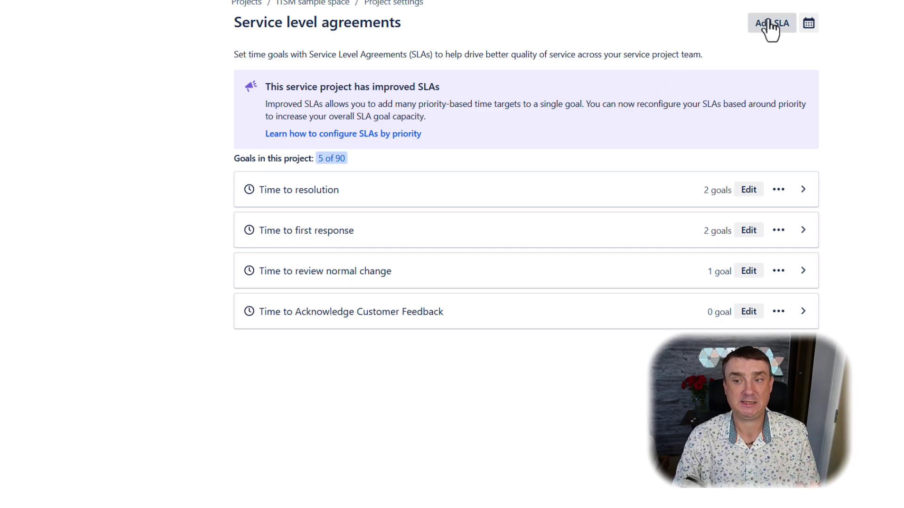
- Expand the UK 9-5 Calendar in the Calendars dialog to show its London hours and holidays
click(809, 23)
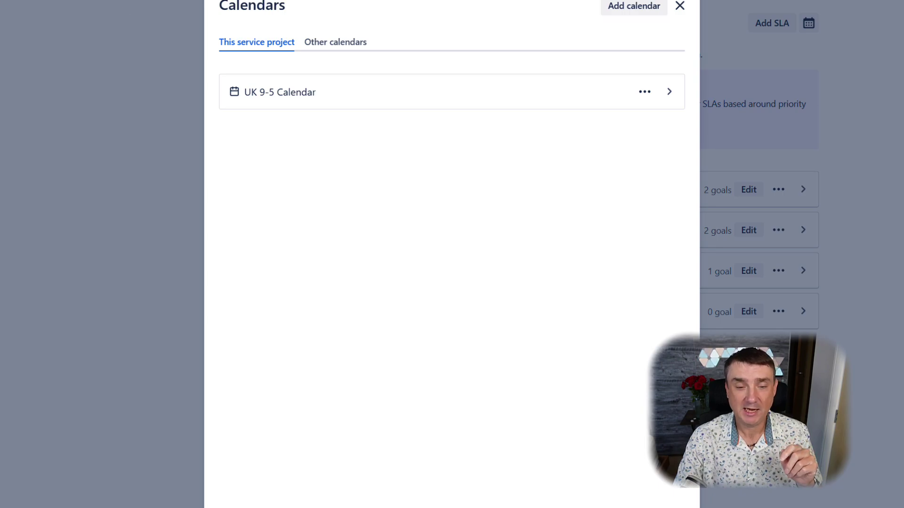
click(671, 95)
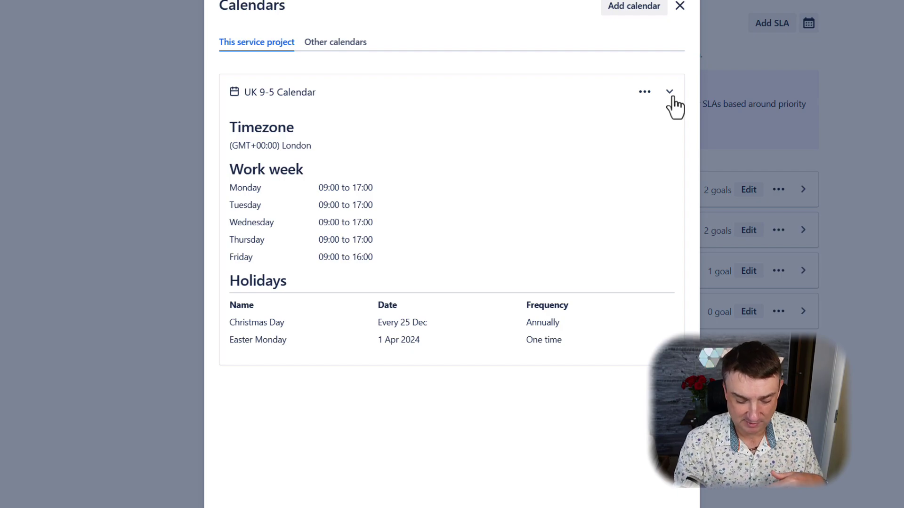
key(Tab)
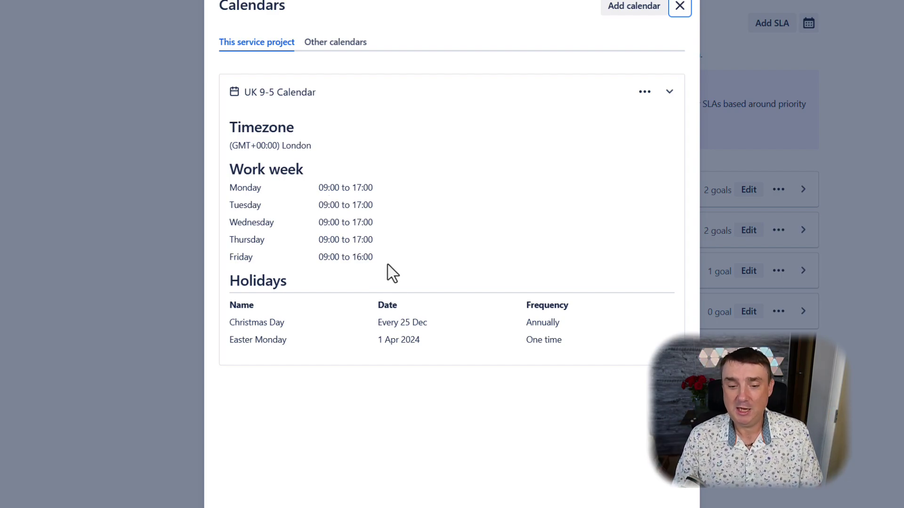
- Edit the UK 9-5 Calendar, showing Friday ending at 16:00 and its two holidays
click(644, 93)
click(629, 121)
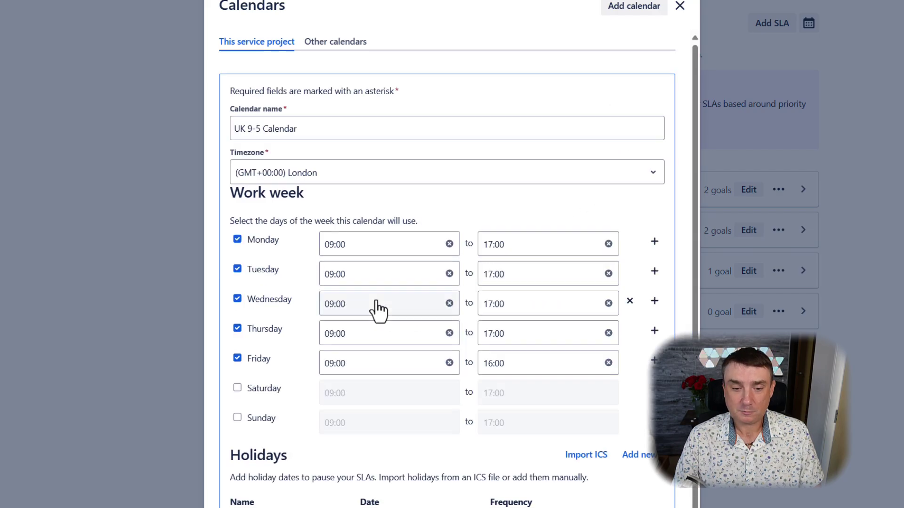
scroll(375, 307, down, 1)
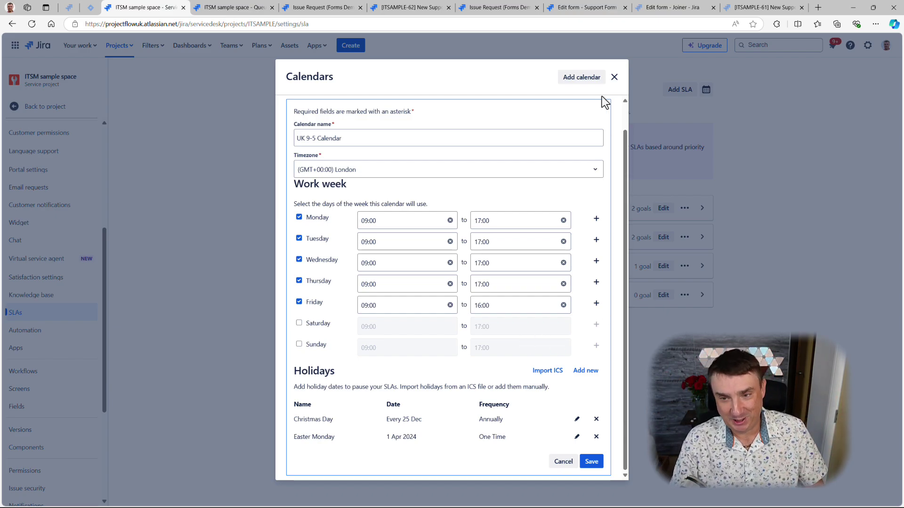
click(614, 78)
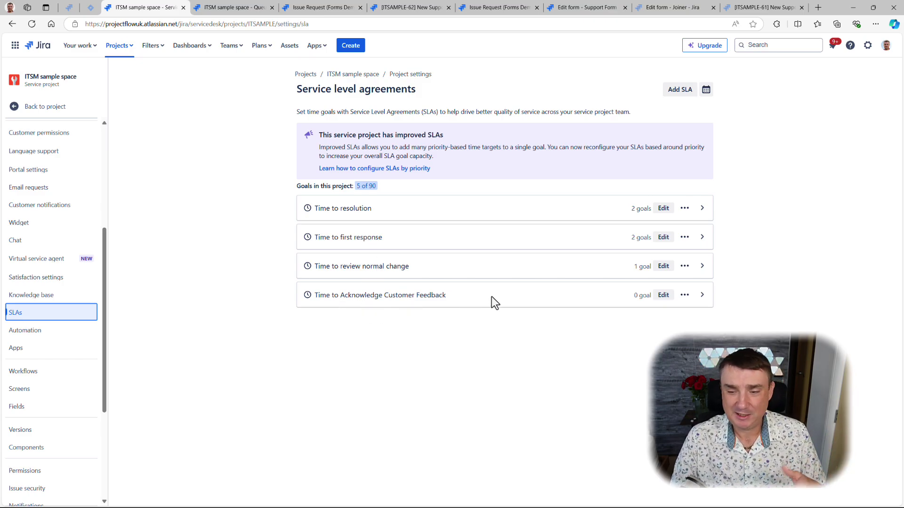
click(702, 297)
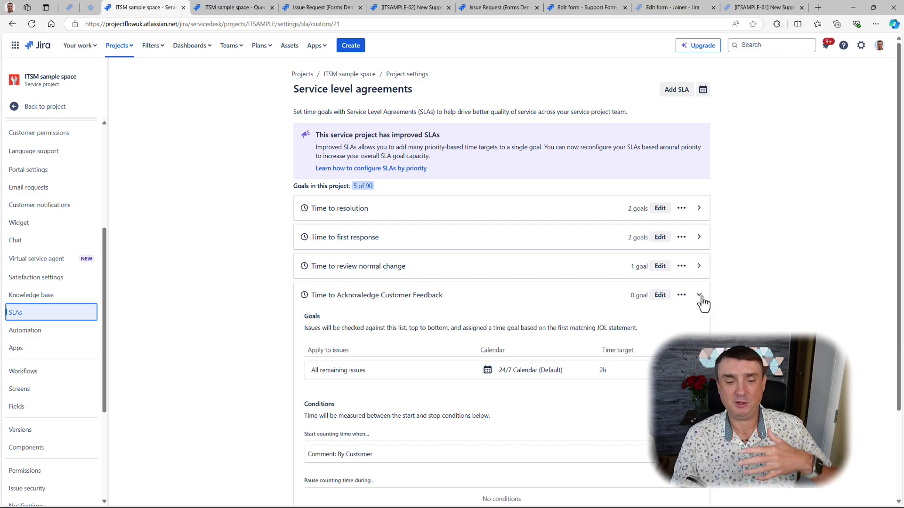
click(681, 295)
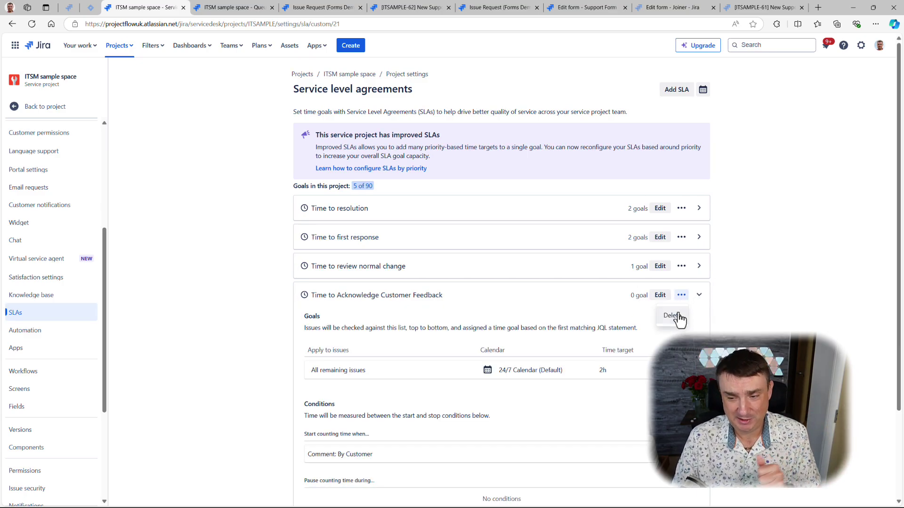
click(765, 315)
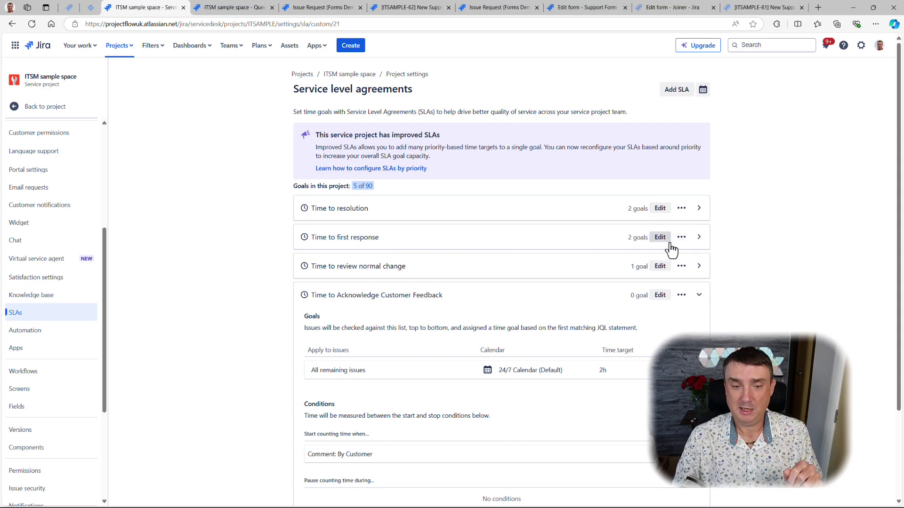
- Expand Time to first response and edit it, showing the Incidents 2h goal on UK 9-5 Calendar
click(699, 241)
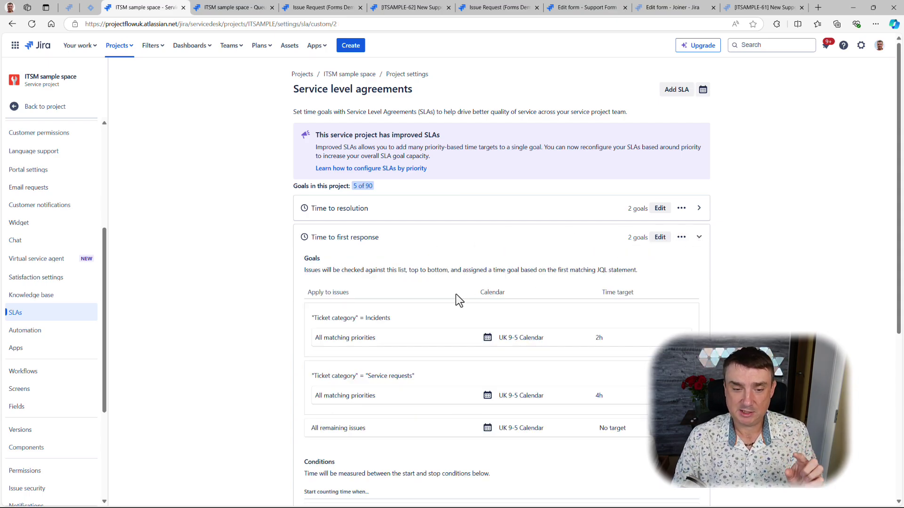
scroll(456, 295, down, 2)
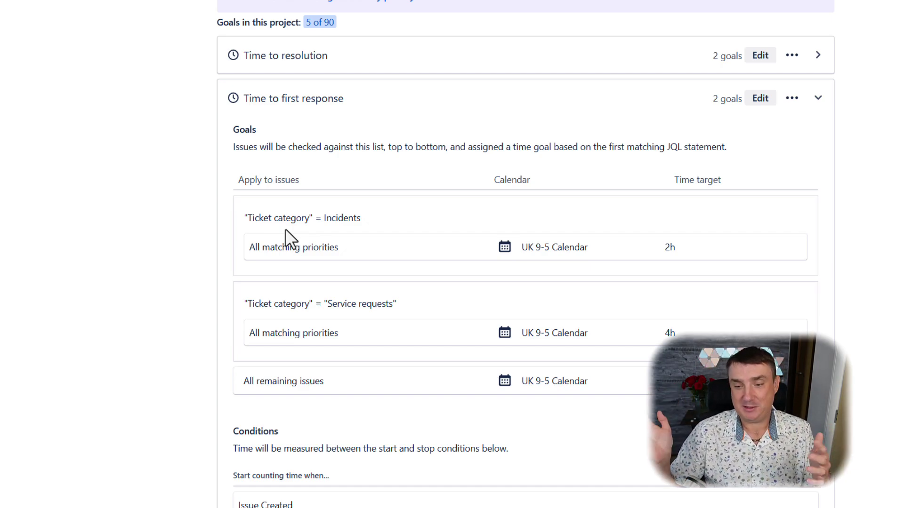
click(760, 98)
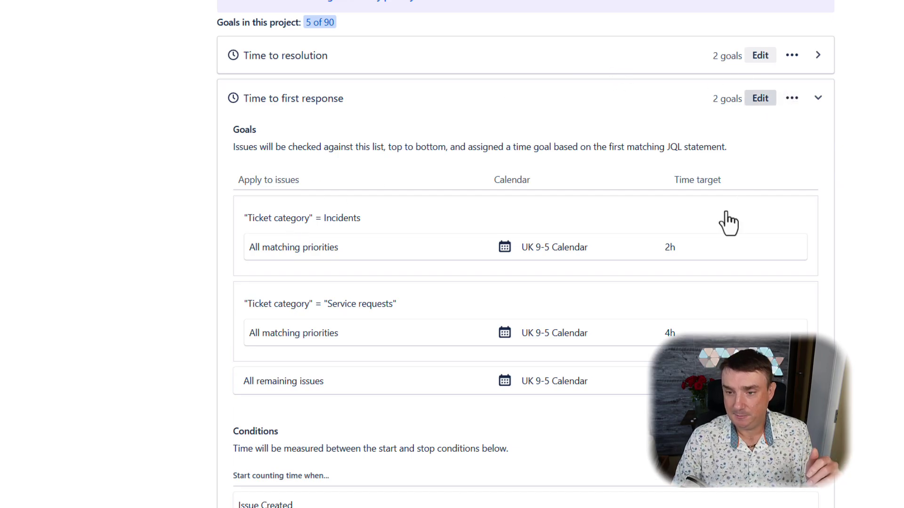
scroll(394, 260, down, 1)
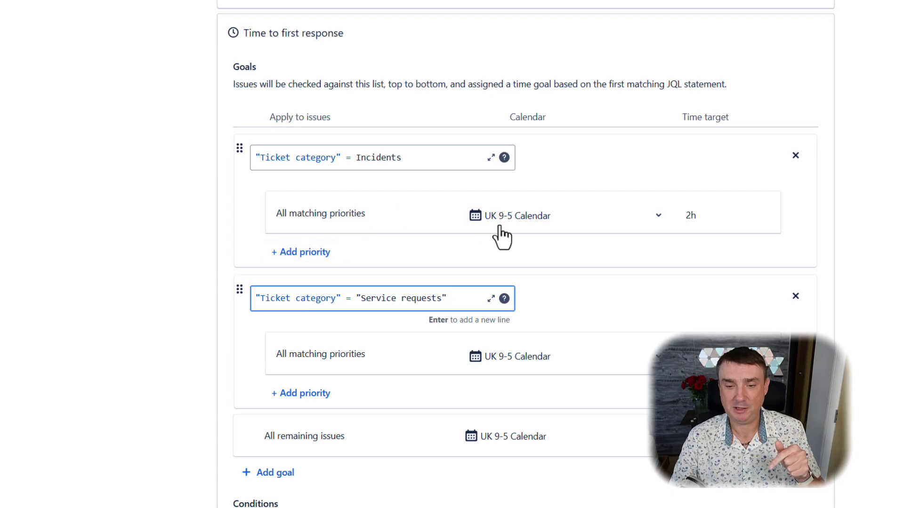
click(523, 224)
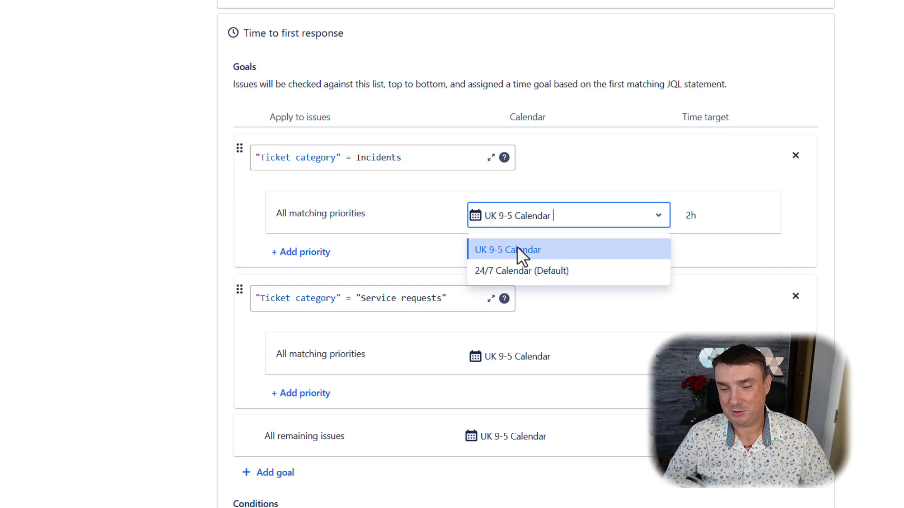
click(101, 285)
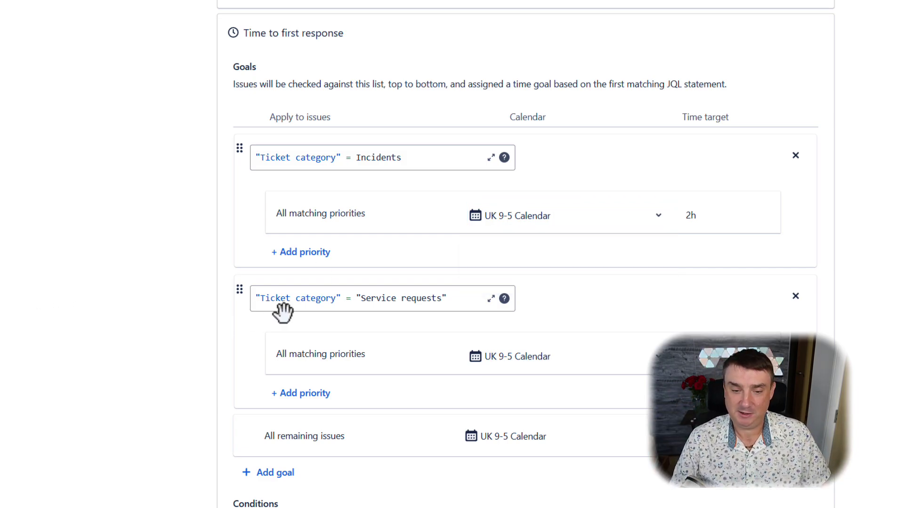
scroll(400, 327, down, 3)
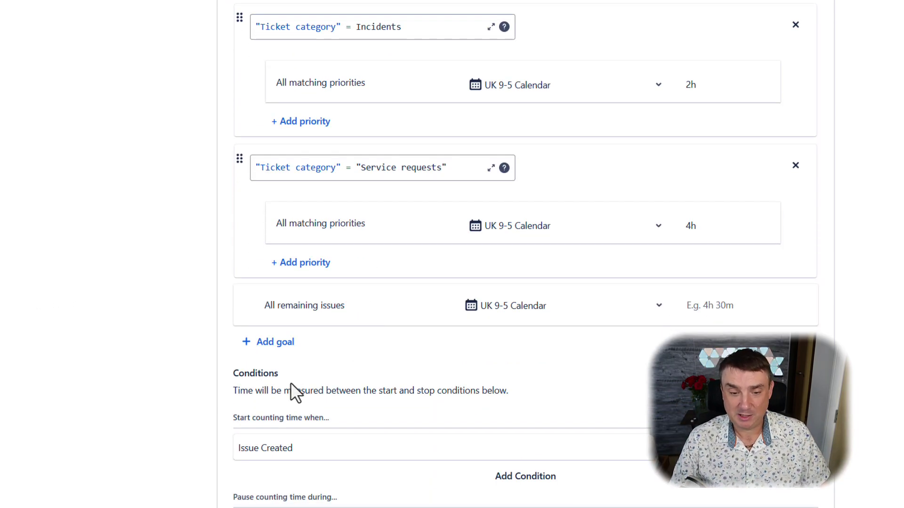
scroll(283, 420, down, 3)
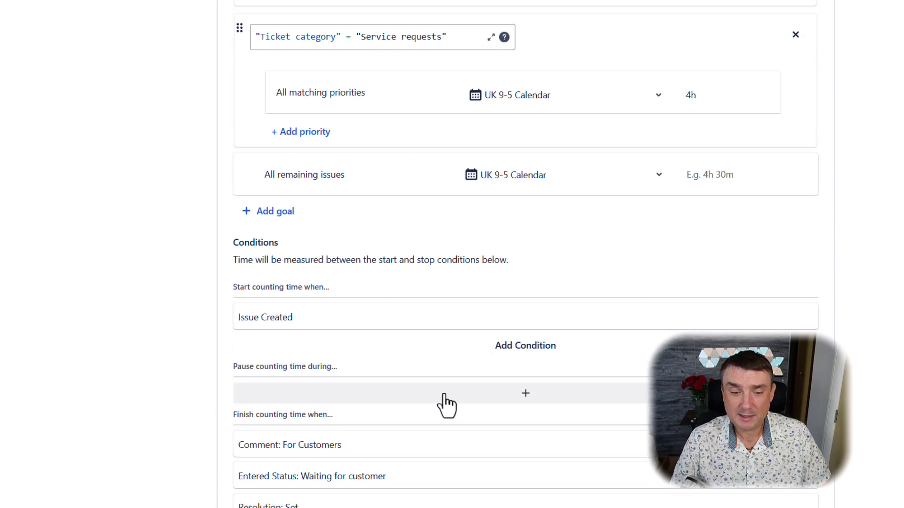
click(527, 395)
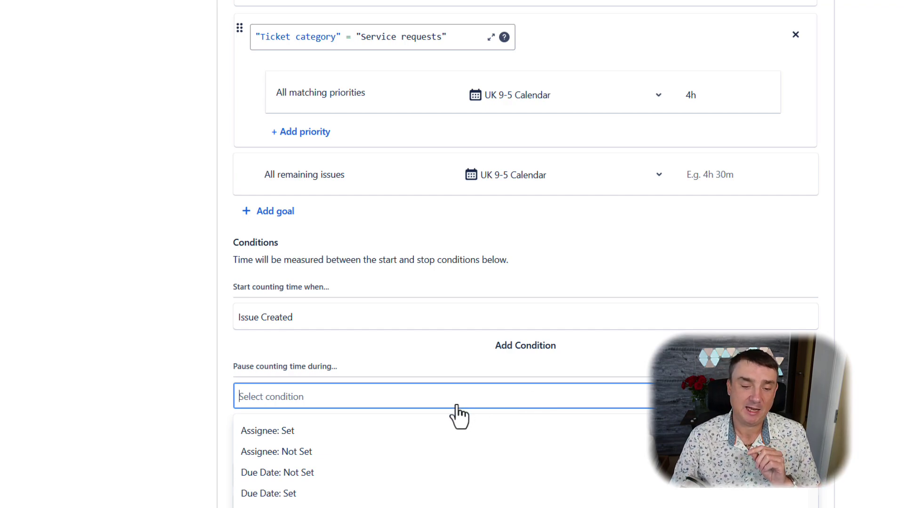
scroll(459, 418, down, 2)
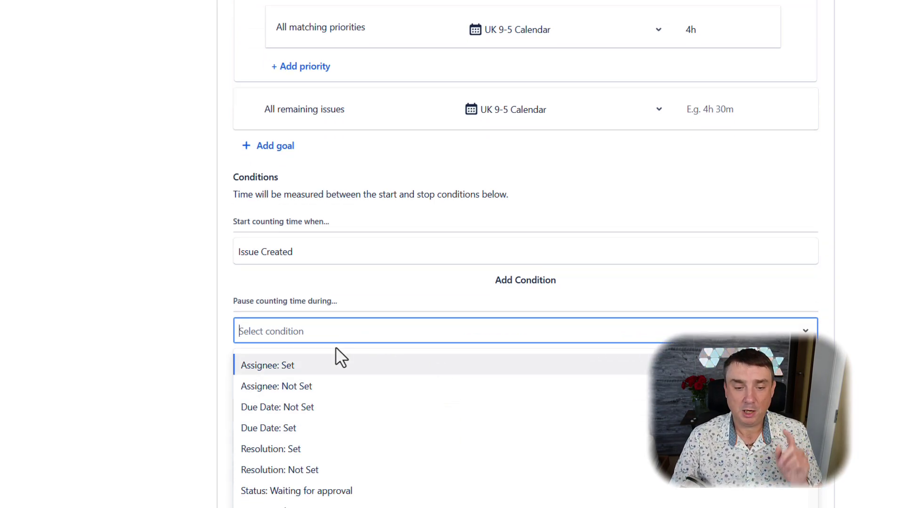
click(165, 287)
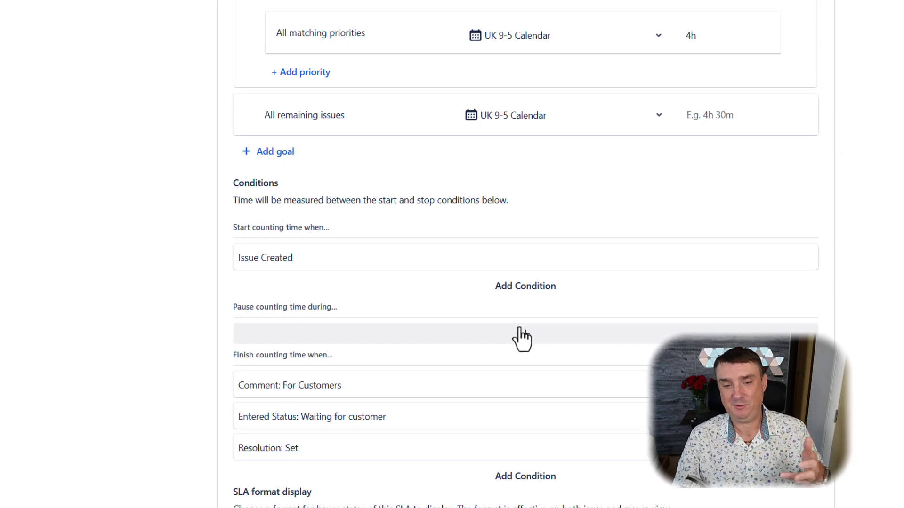
scroll(521, 339, up, 8)
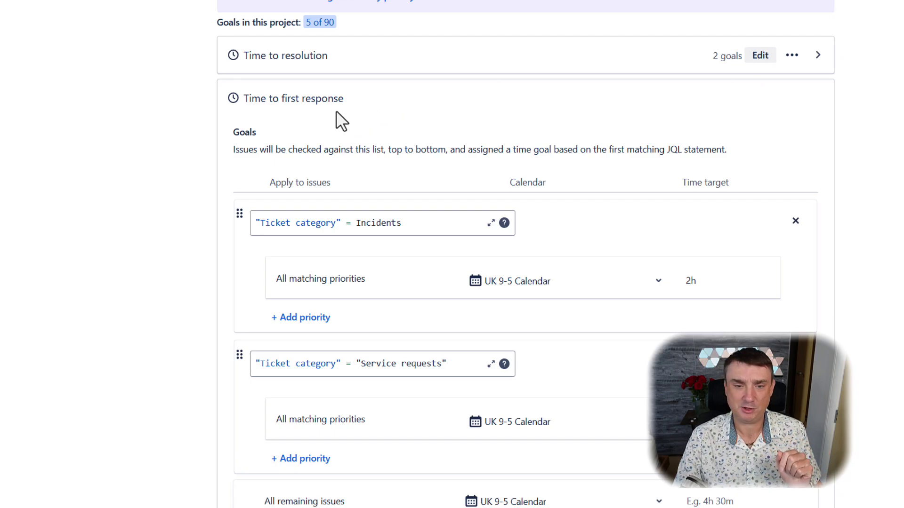
scroll(459, 358, down, 6)
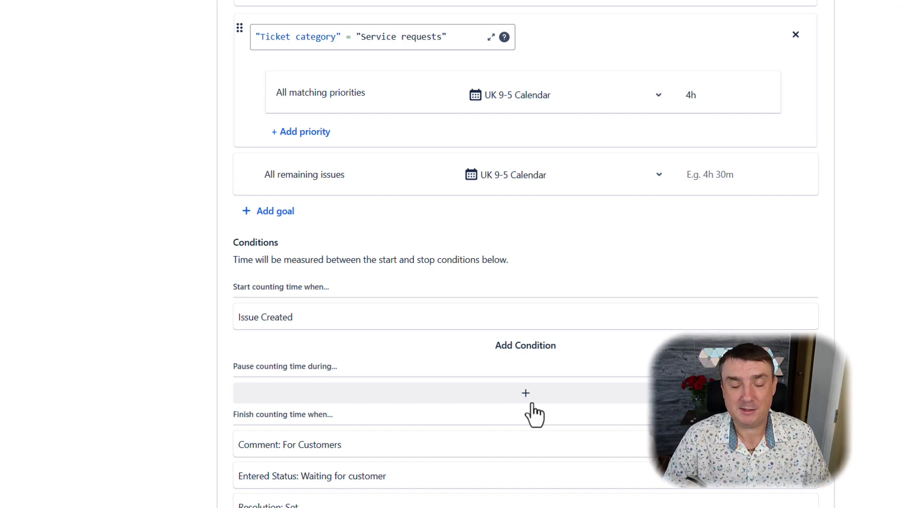
scroll(495, 345, down, 4)
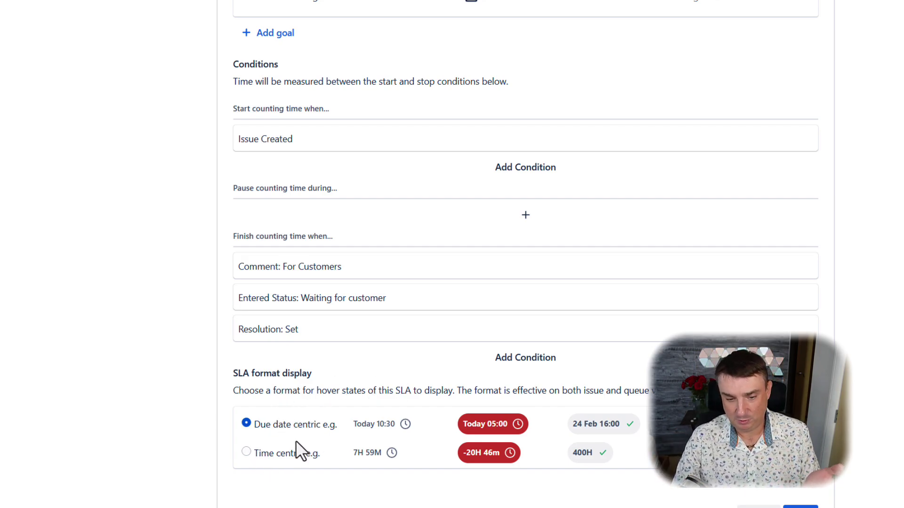
- Select Due date centric as the Time to first response SLA display format
click(245, 452)
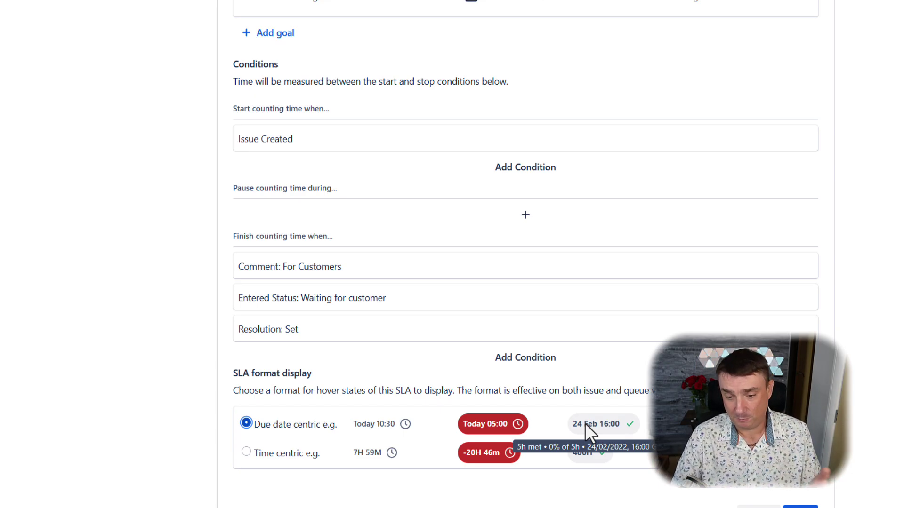
scroll(490, 248, up, 10)
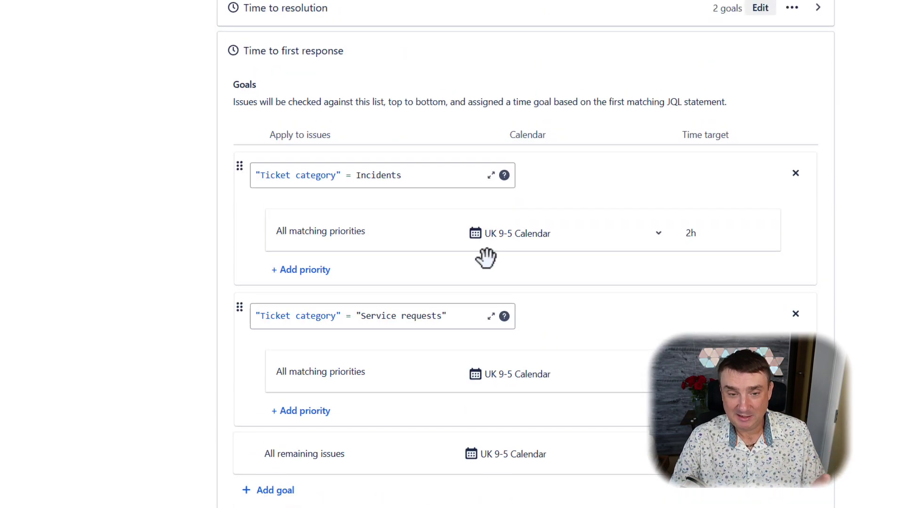